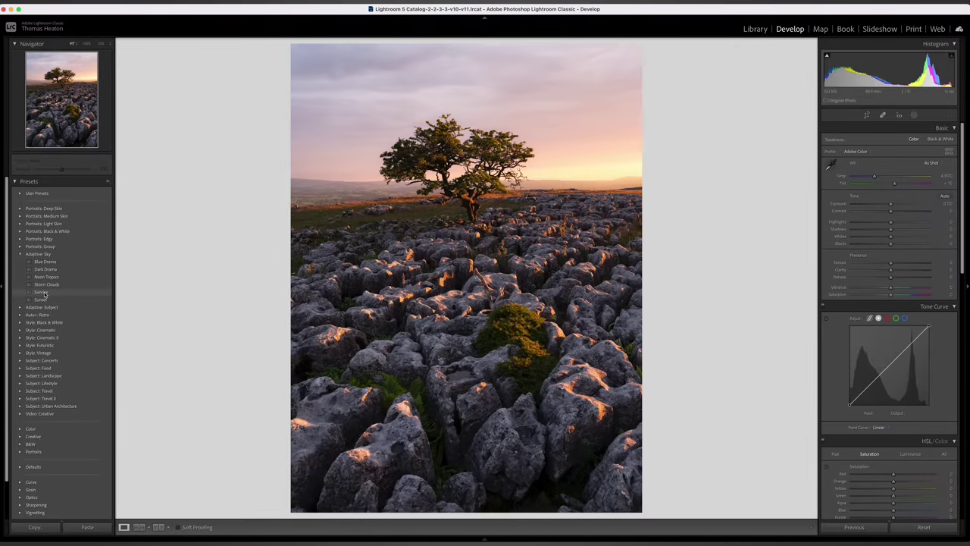
Step: Apply the Adaptive: Sky Sunrise preset and set the exposure of its sky mask to about -0.24
click(42, 293)
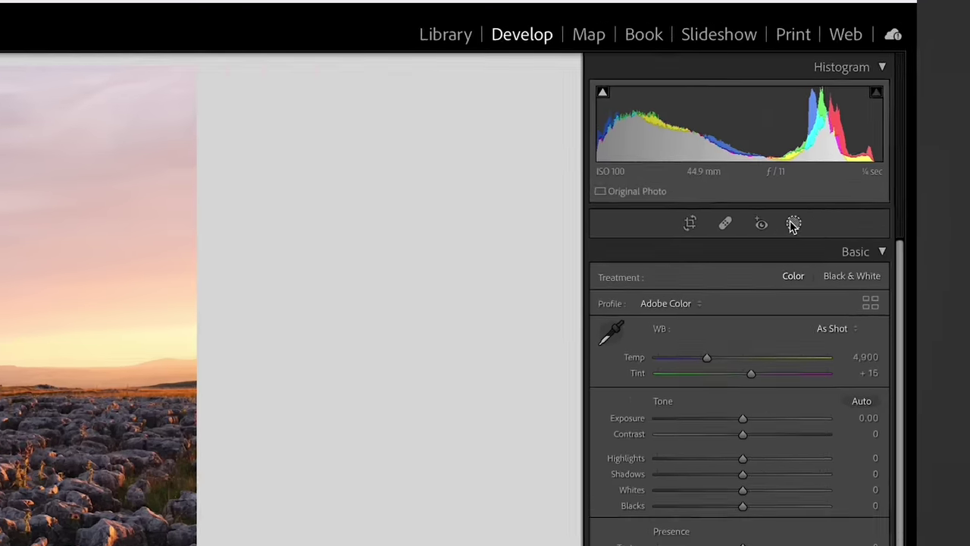
click(913, 115)
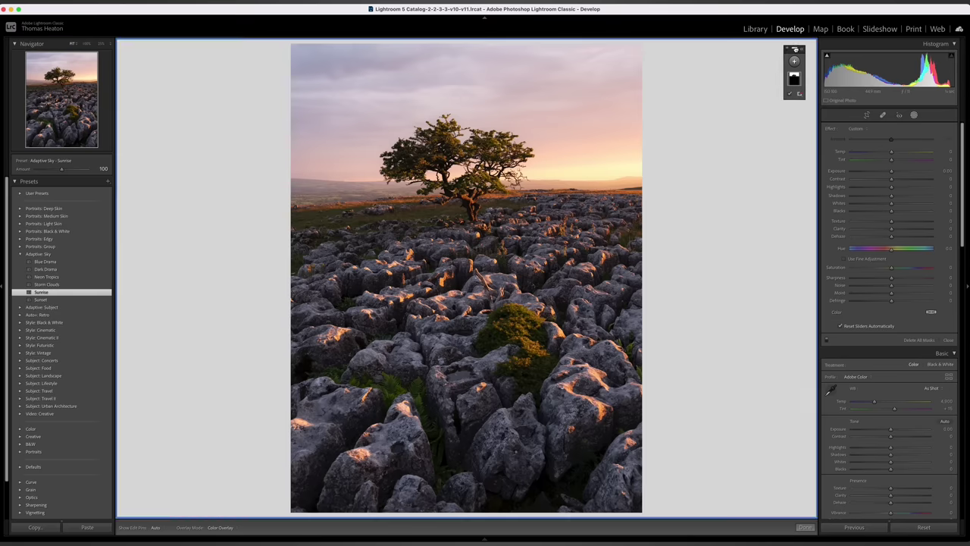
drag(797, 49, 765, 76)
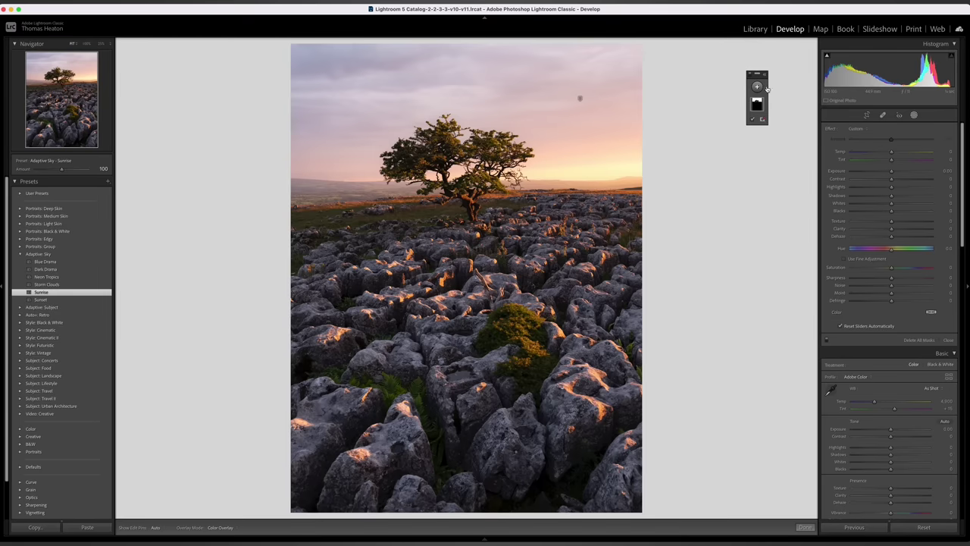
click(765, 76)
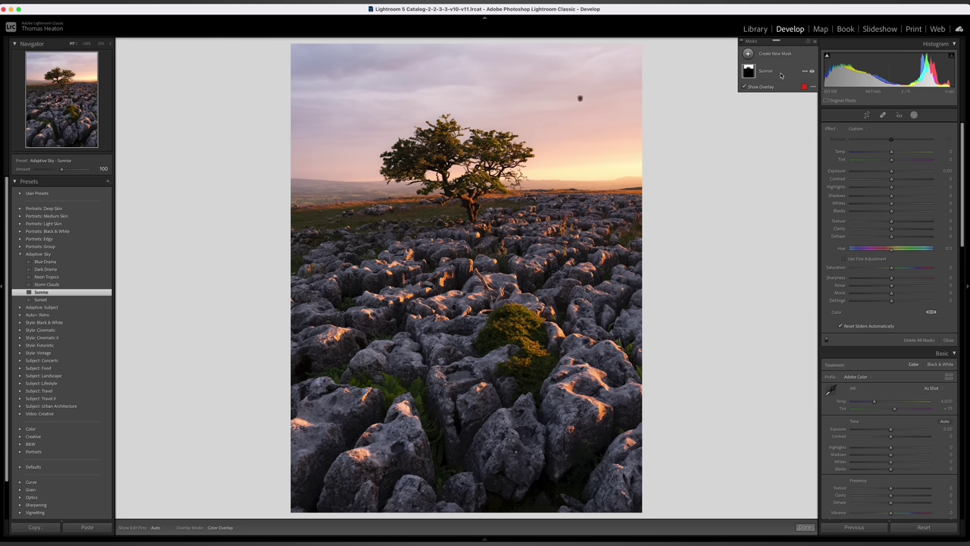
click(776, 73)
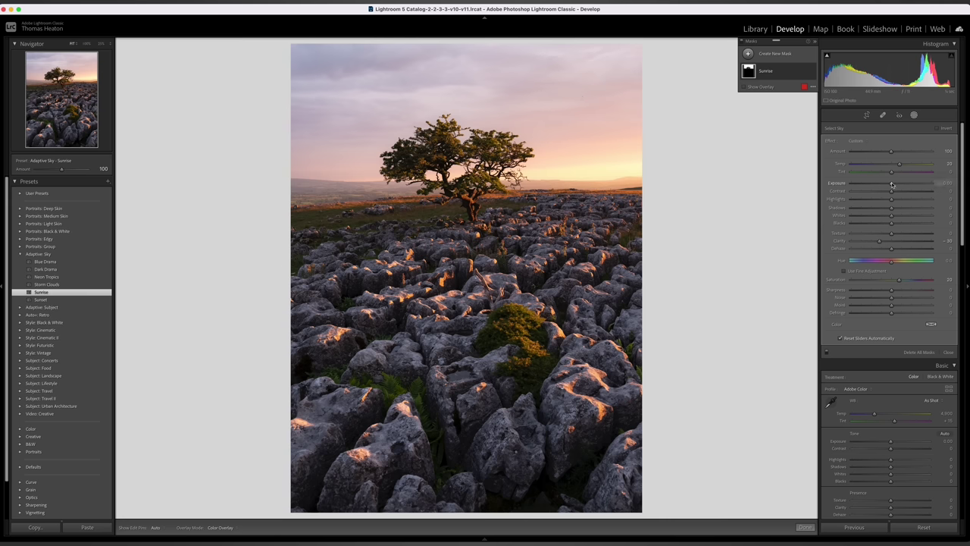
drag(891, 184, 889, 185)
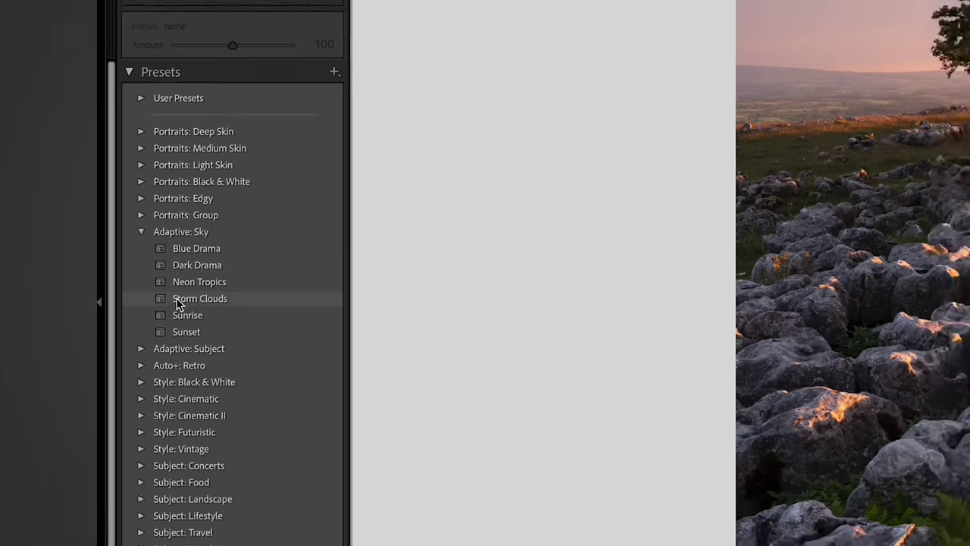
Step: Apply the Adaptive: Subject preset Warm Pop to the photo of the tree
click(150, 353)
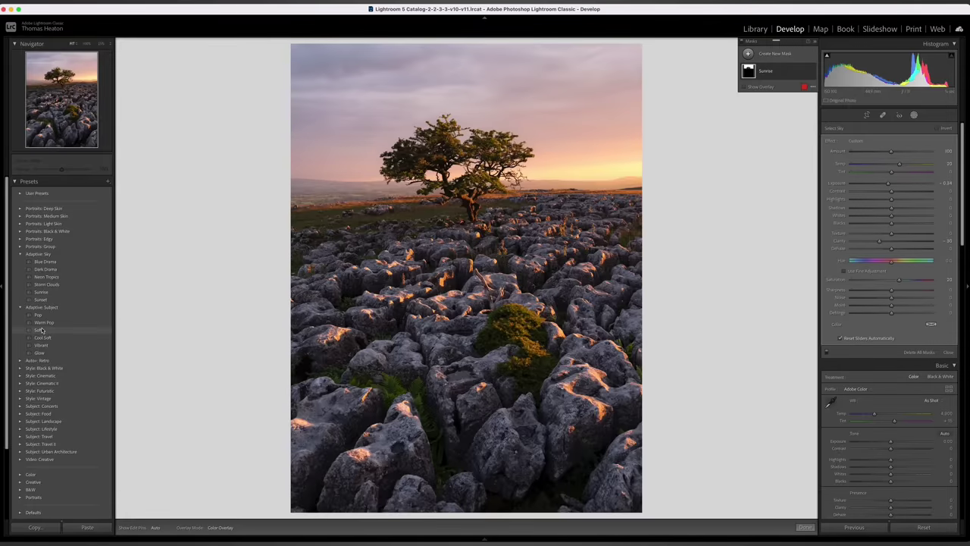
click(40, 324)
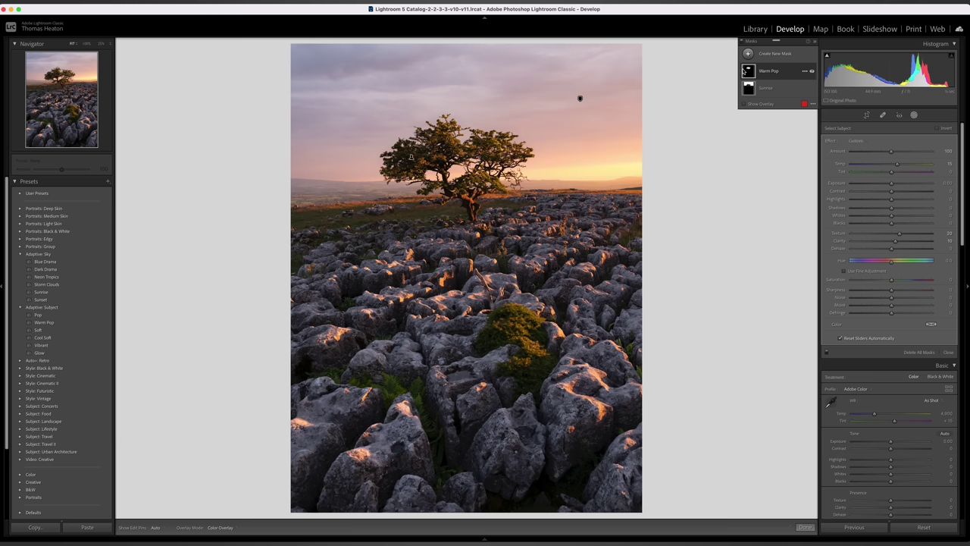
mouse_move(744, 70)
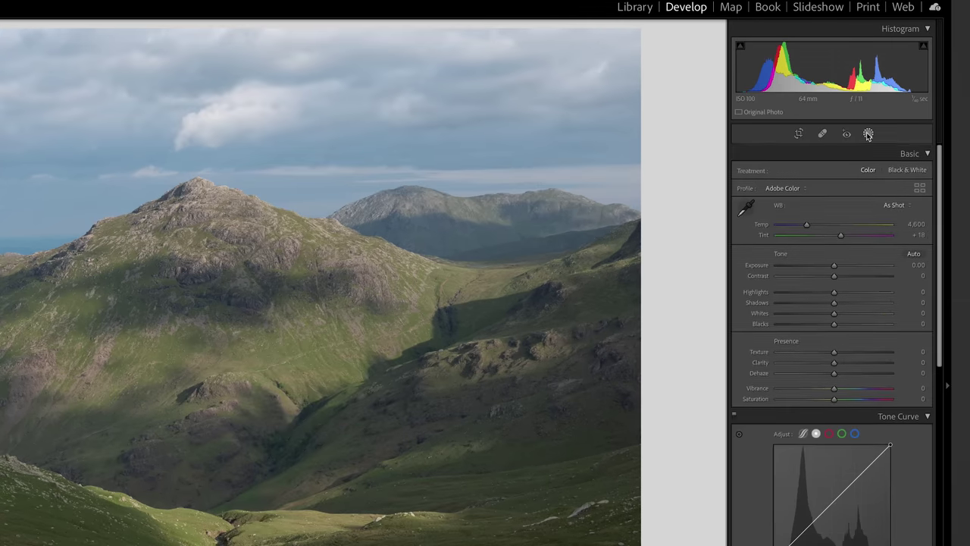
Step: Create a Select Sky mask on the mountain landscape photo
click(914, 115)
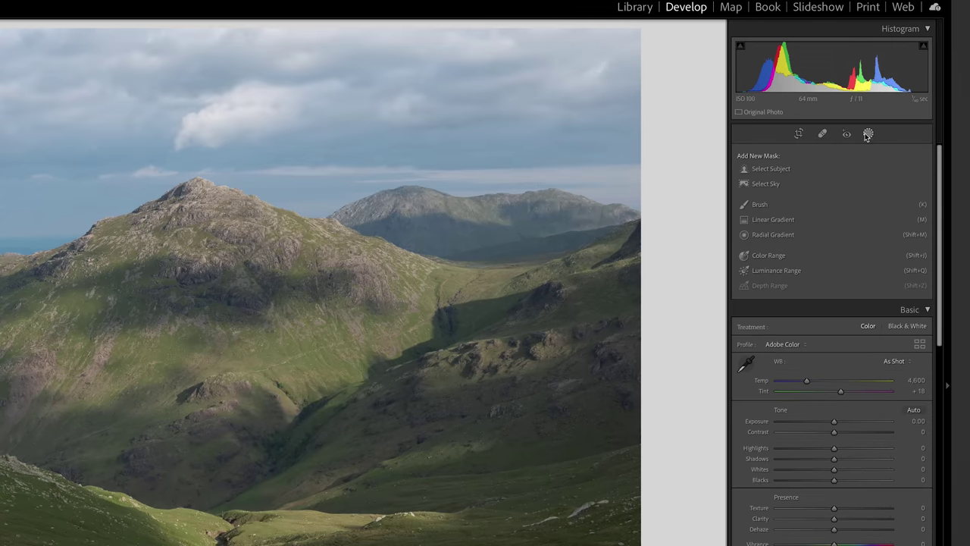
click(773, 184)
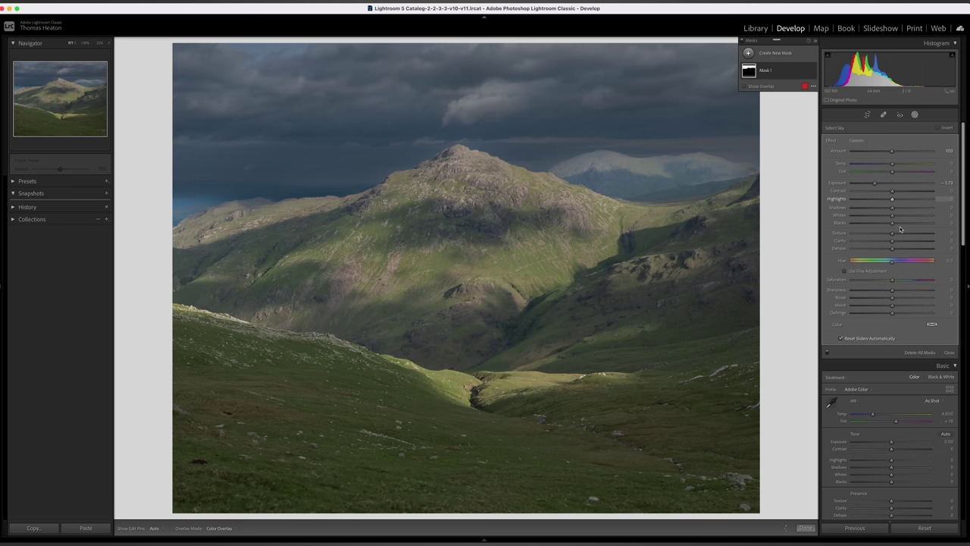
Step: Try an exposure of -1.73 with stronger clarity on the sky mask, and reset the adjustments
drag(910, 242, 917, 241)
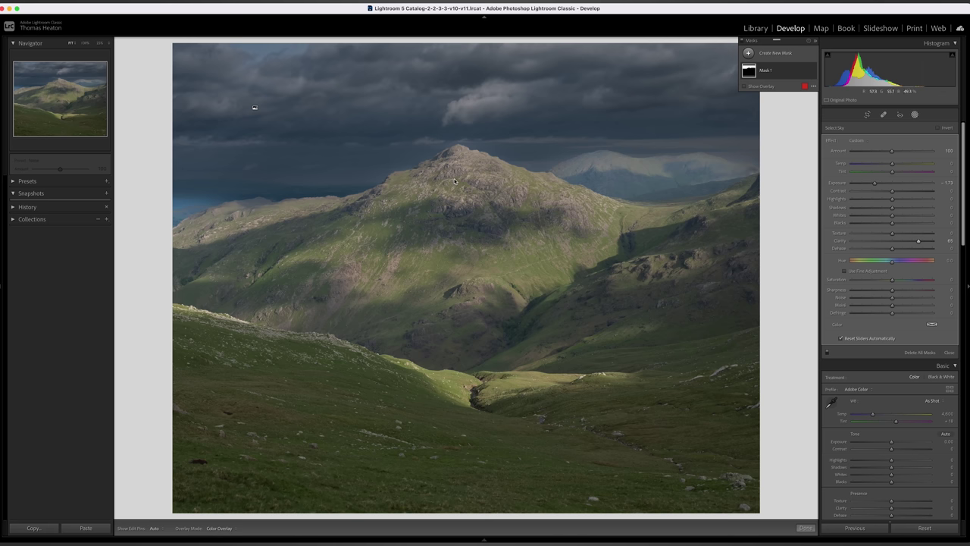
double_click(839, 183)
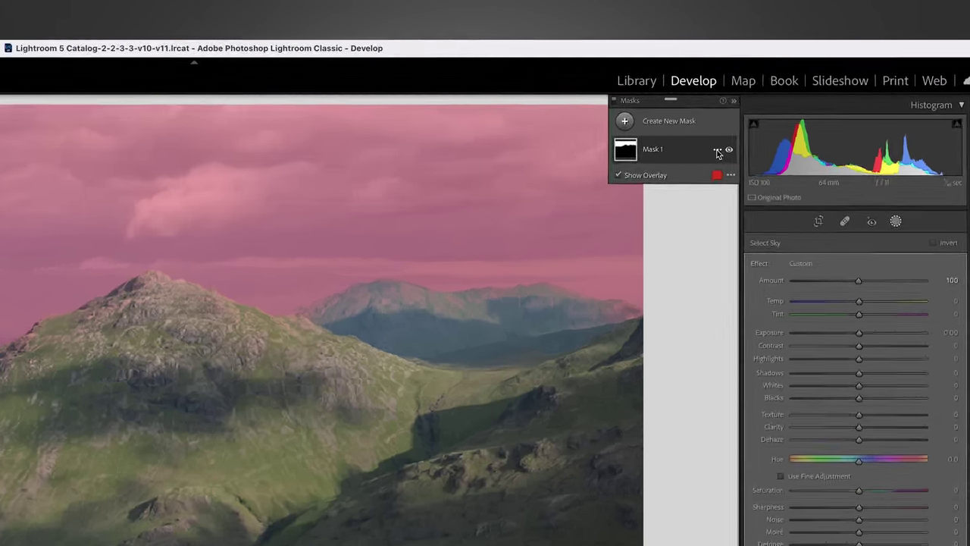
Step: Intersect the sky mask with a linear gradient running from the clouds down to the upper slope of the central mountain
click(805, 72)
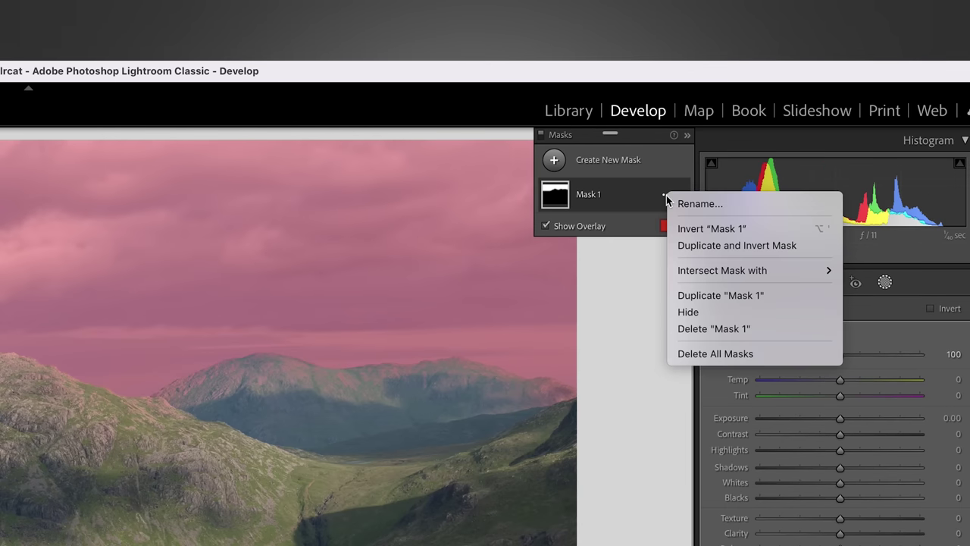
mouse_move(711, 277)
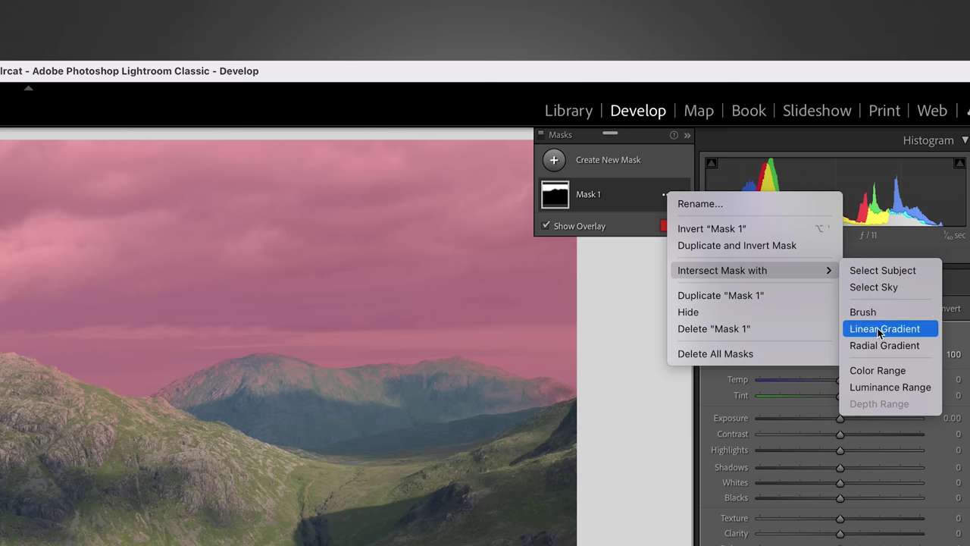
click(880, 329)
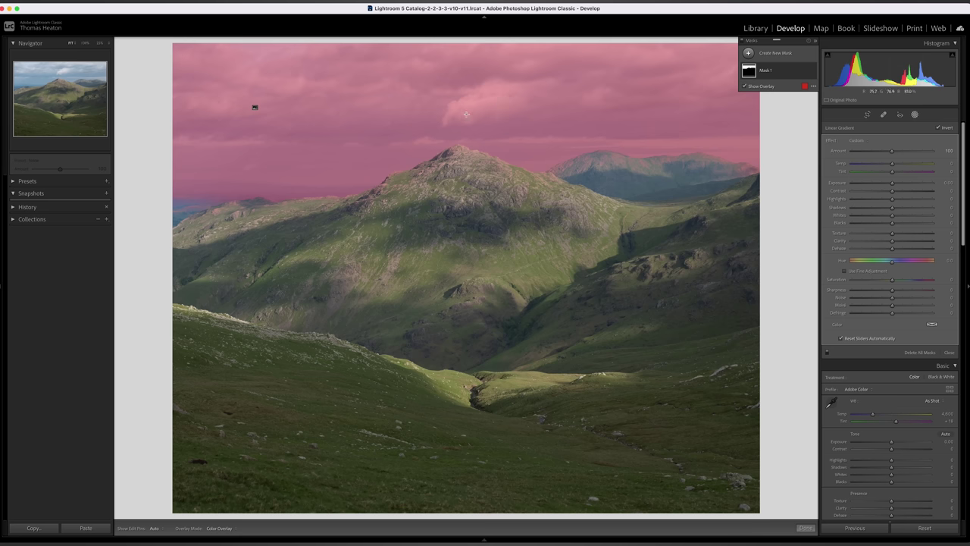
drag(470, 114, 471, 212)
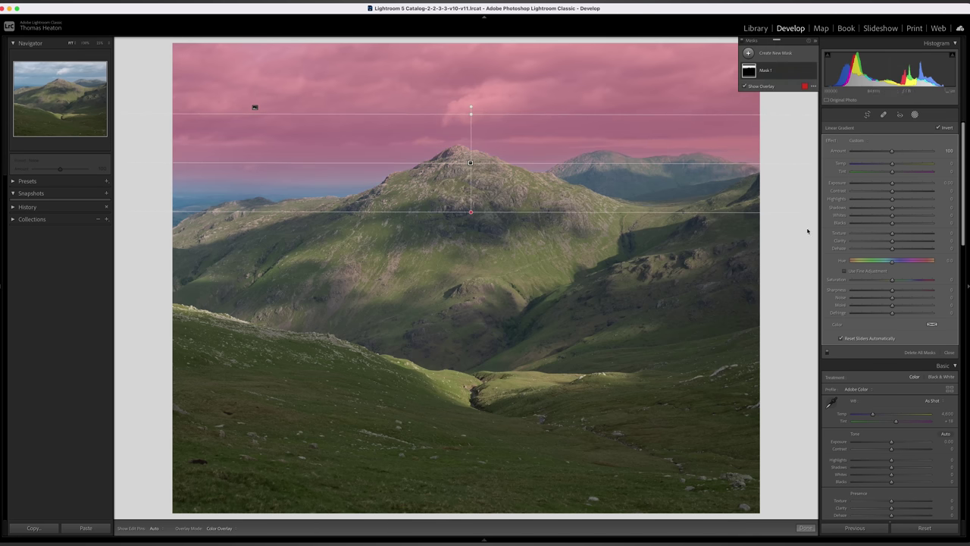
Step: Darken the masked sky to an exposure of -1.40 and increase its clarity
drag(892, 184, 878, 184)
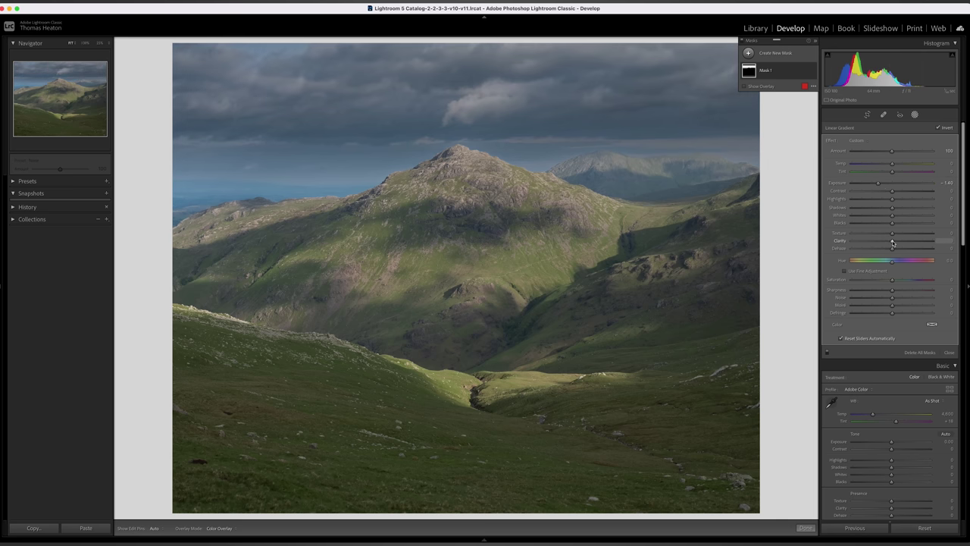
drag(901, 242, 918, 242)
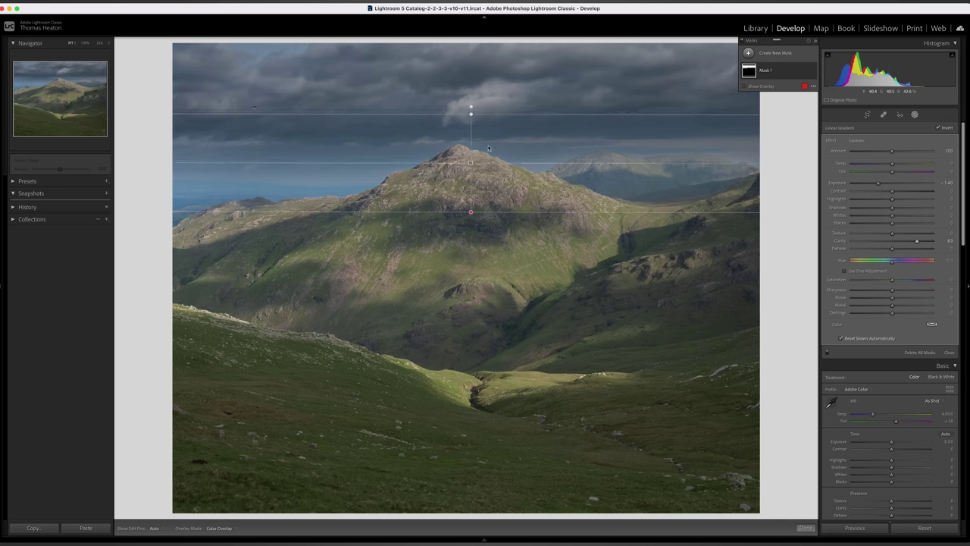
Step: Reposition and widen the linear gradient around the mountain peak, and raise the mask's whites to 27
mouse_move(470, 140)
mouse_down()
mouse_move(469, 113)
mouse_move(465, 252)
mouse_move(461, 138)
mouse_move(463, 146)
mouse_up()
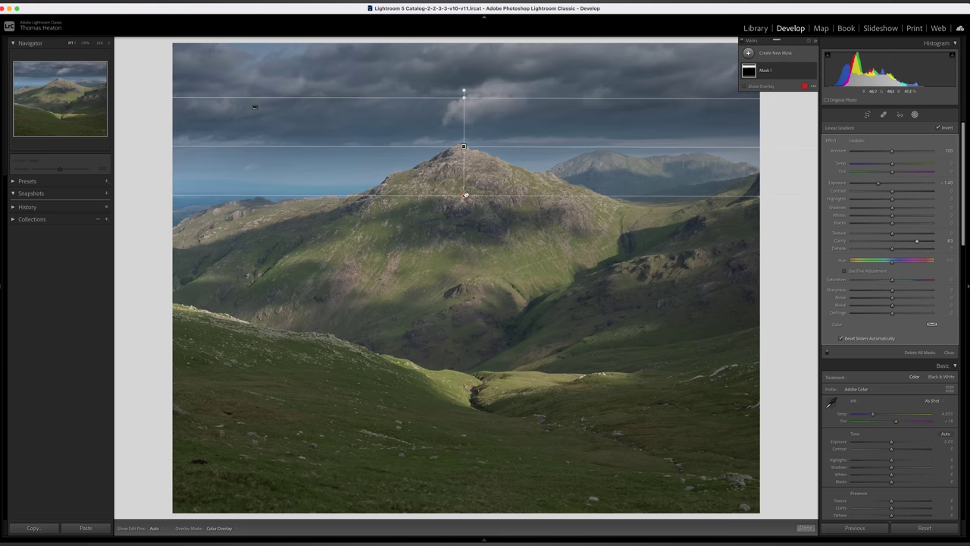
drag(465, 196, 463, 234)
drag(463, 163, 463, 156)
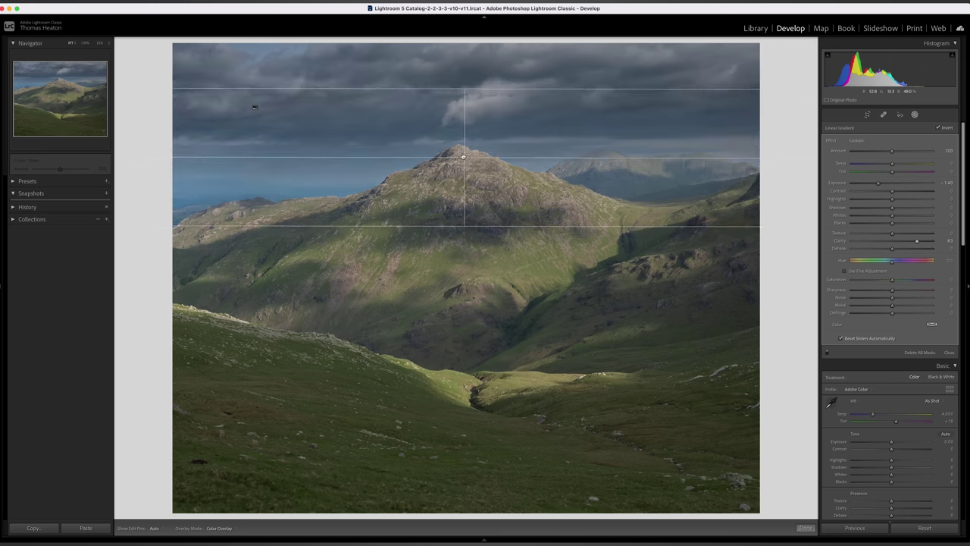
drag(464, 90, 463, 75)
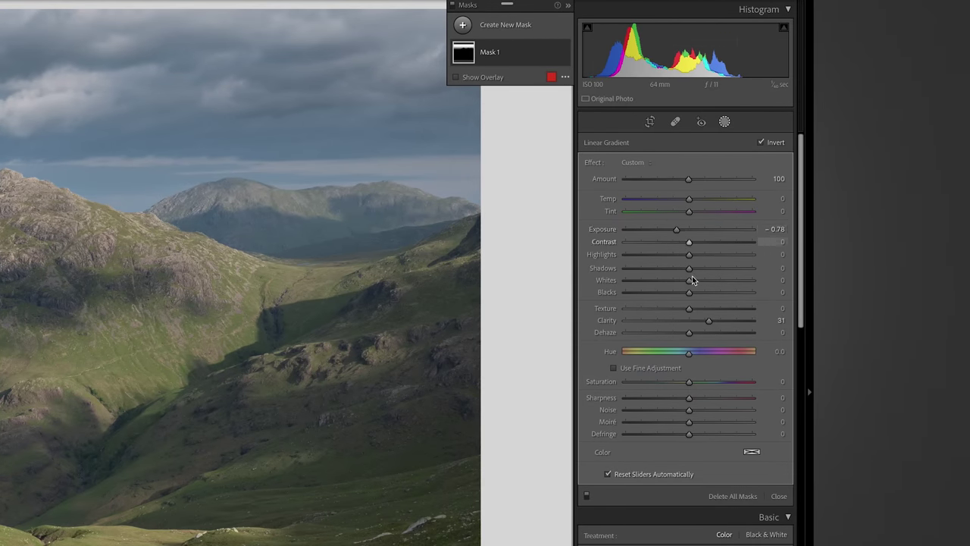
drag(689, 282, 705, 281)
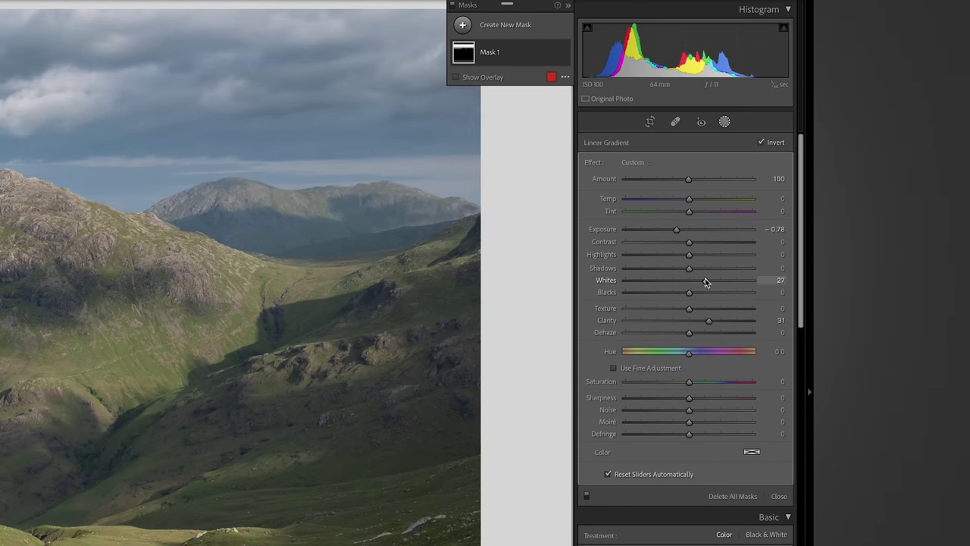
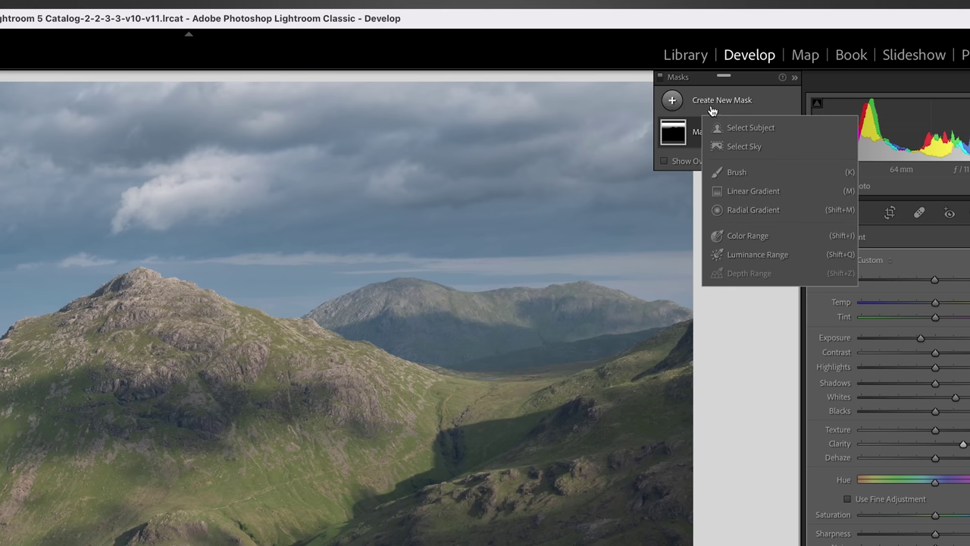
Step: Create a second Select Sky mask and invert it so that it covers the land
click(746, 147)
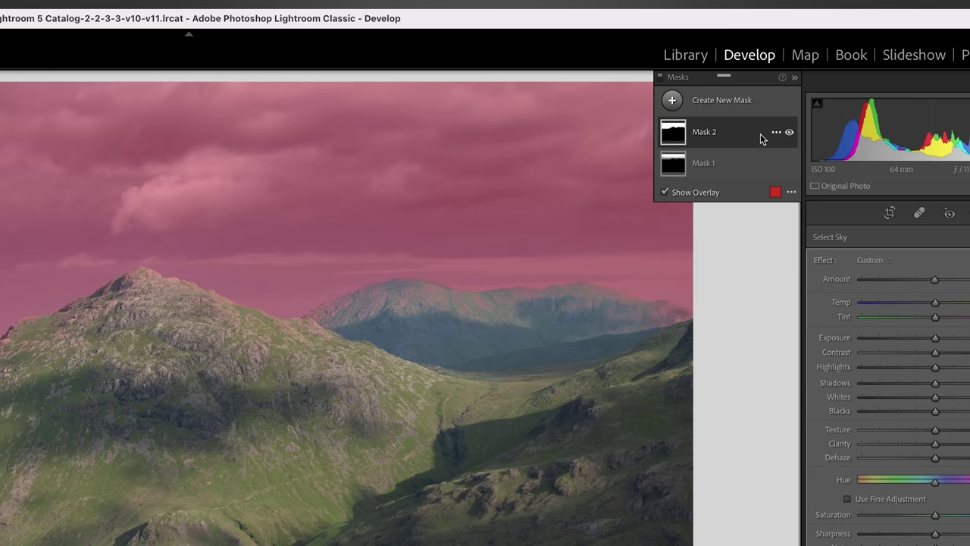
click(776, 135)
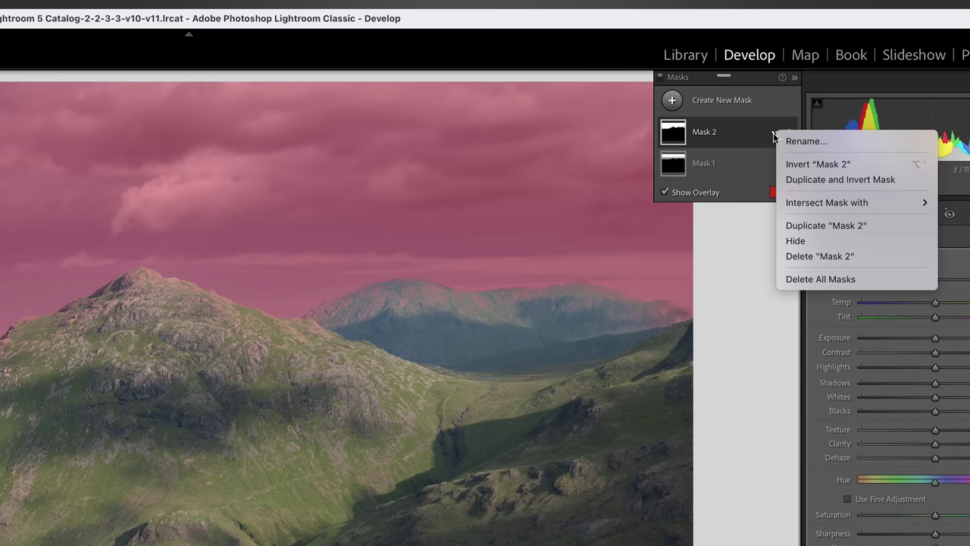
click(794, 165)
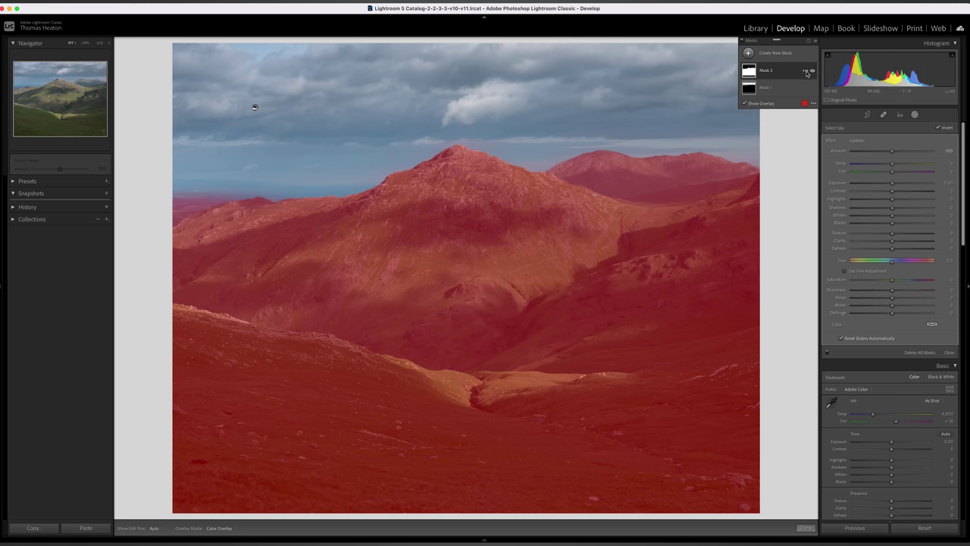
Step: Intersect the inverted land mask with a size 26 brush painted across the foreground and lower slopes
click(806, 72)
mouse_move(831, 111)
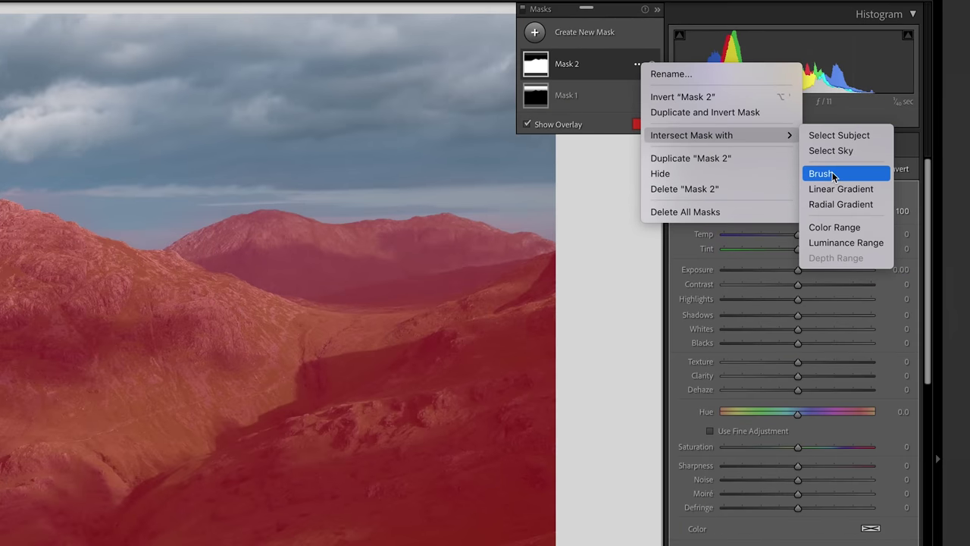
click(911, 131)
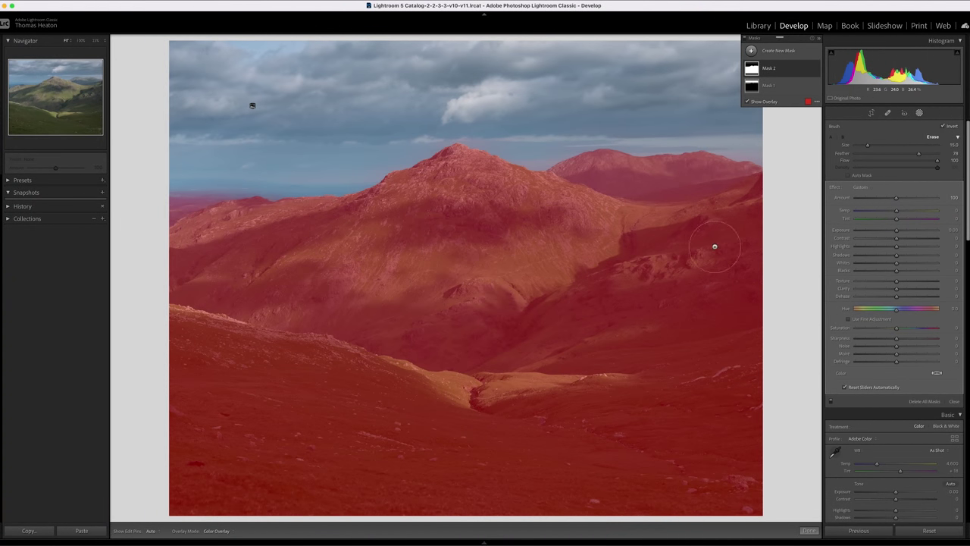
scroll(475, 313, up, 5)
mouse_move(173, 476)
mouse_down()
mouse_move(659, 452)
mouse_move(800, 465)
mouse_move(567, 455)
mouse_move(280, 410)
mouse_move(772, 375)
mouse_move(593, 376)
mouse_move(240, 350)
mouse_move(281, 360)
mouse_move(98, 355)
mouse_move(410, 341)
mouse_move(537, 349)
mouse_move(772, 326)
mouse_up()
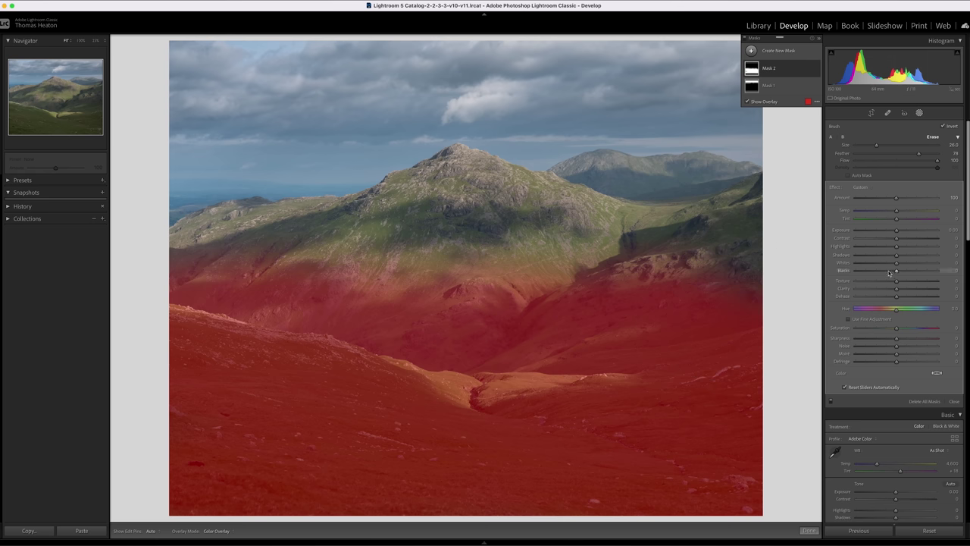
Step: Raise the foreground mask's whites to 79 and moderately lower its blacks
drag(897, 271, 930, 263)
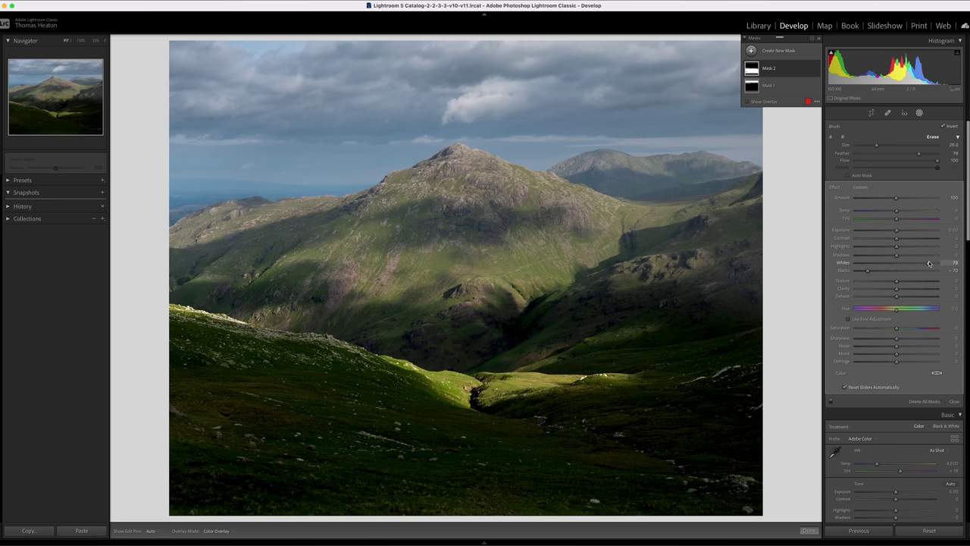
drag(869, 273, 881, 271)
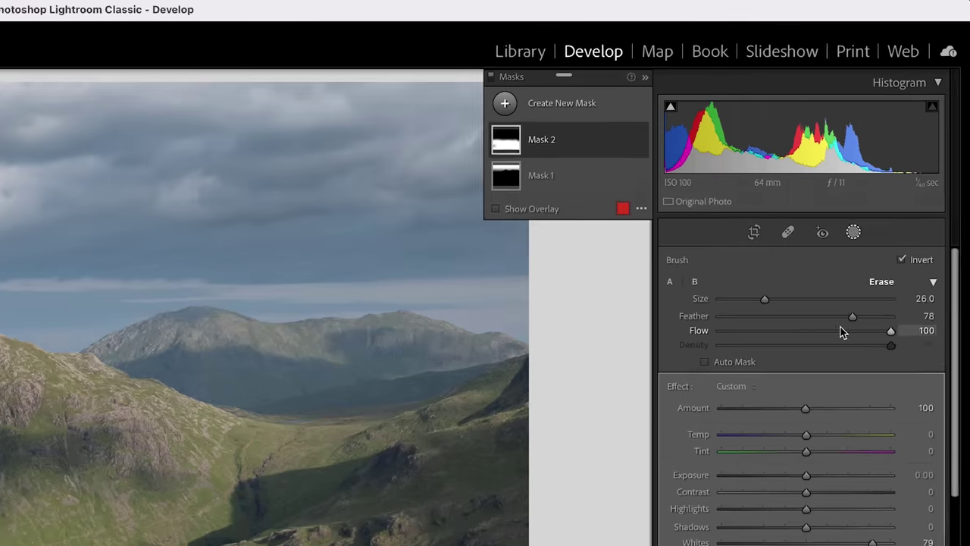
Step: Reduce the mask brush's flow to 49
click(910, 161)
drag(765, 391, 772, 388)
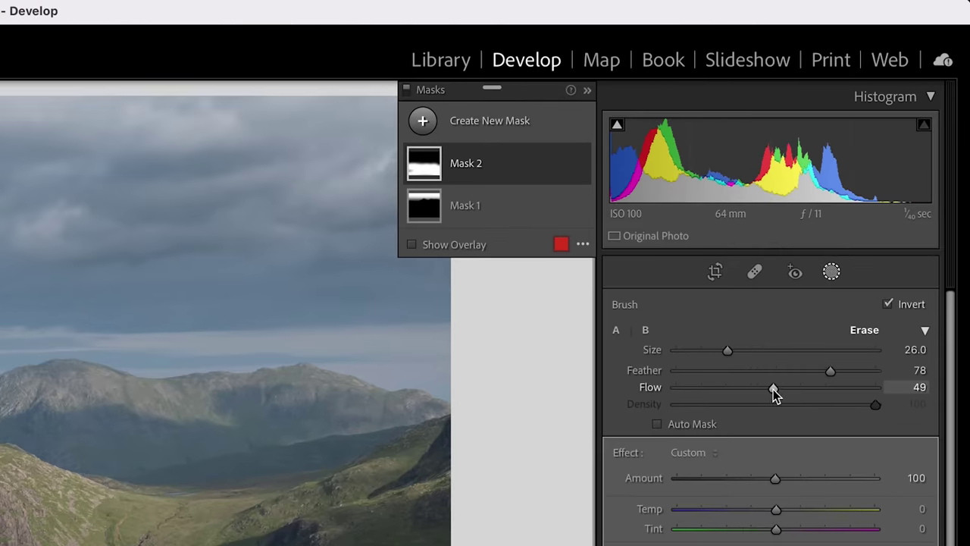